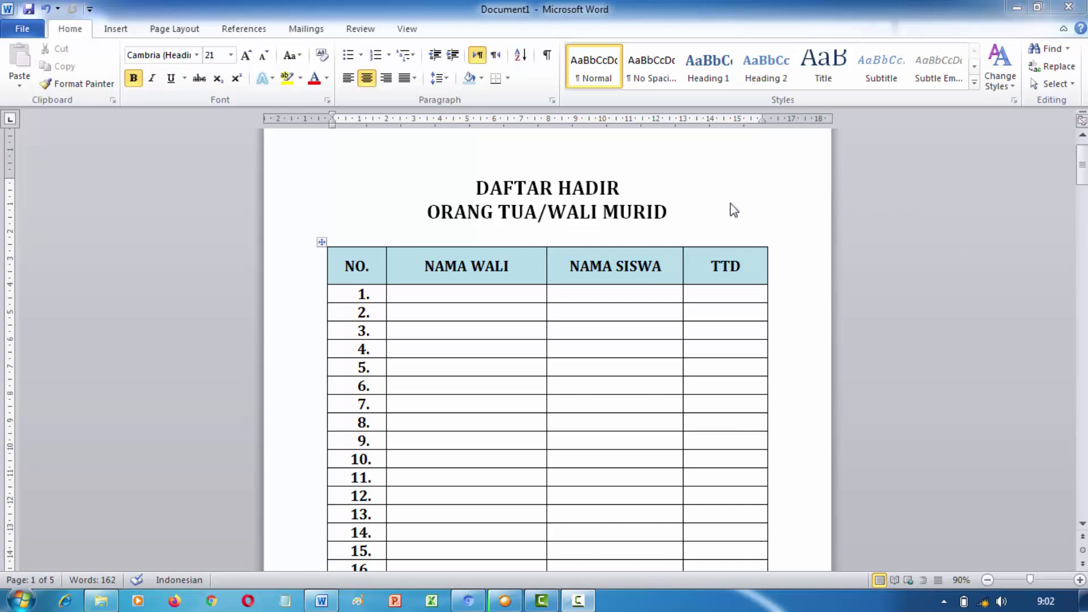
- Zoom out to view all five pages of the attendance table
left_click(669, 218)
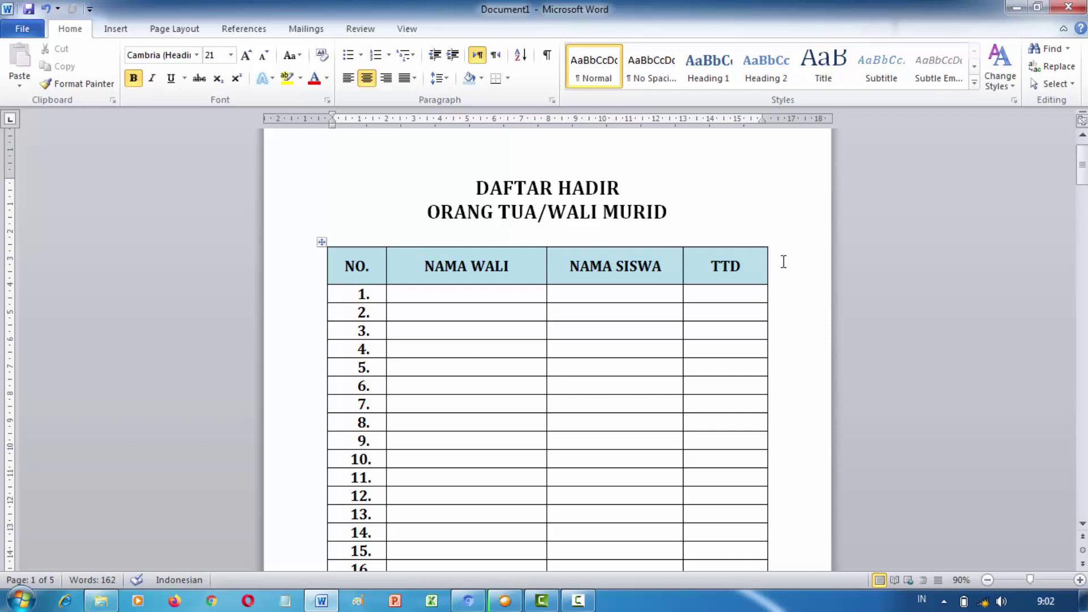
mouse_move(987, 579)
left_click(988, 580)
left_click(987, 580)
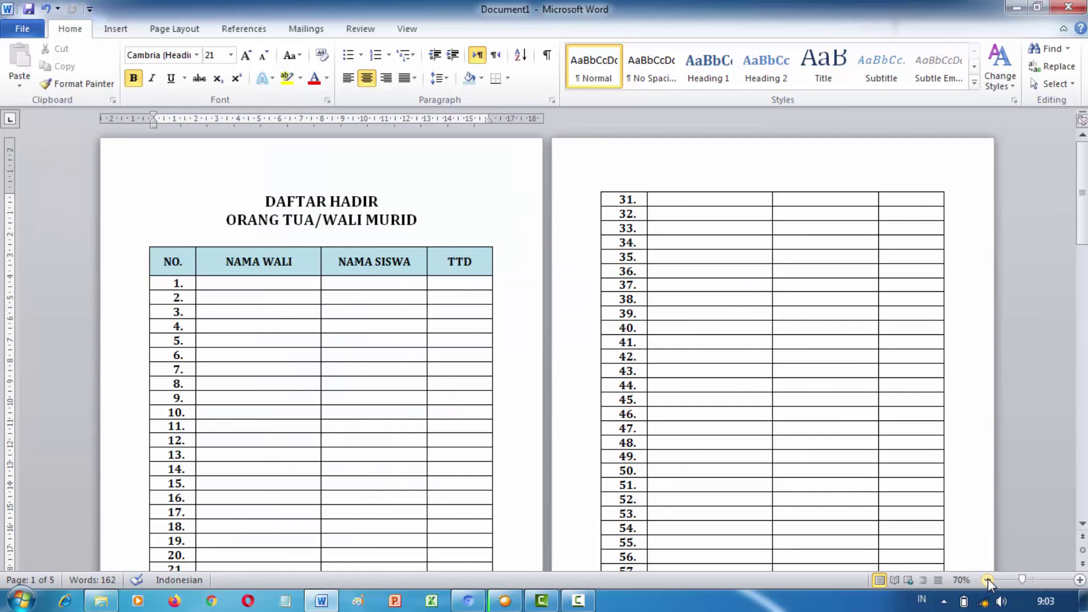
left_click(987, 580)
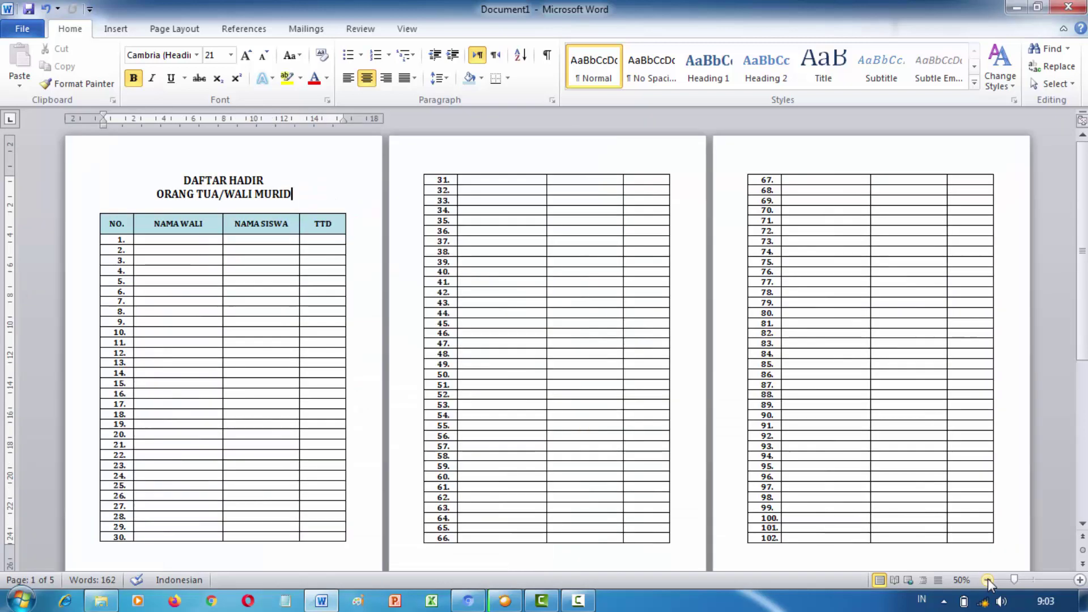
left_click(987, 580)
left_click(988, 580)
scroll(578, 474, "down", 1)
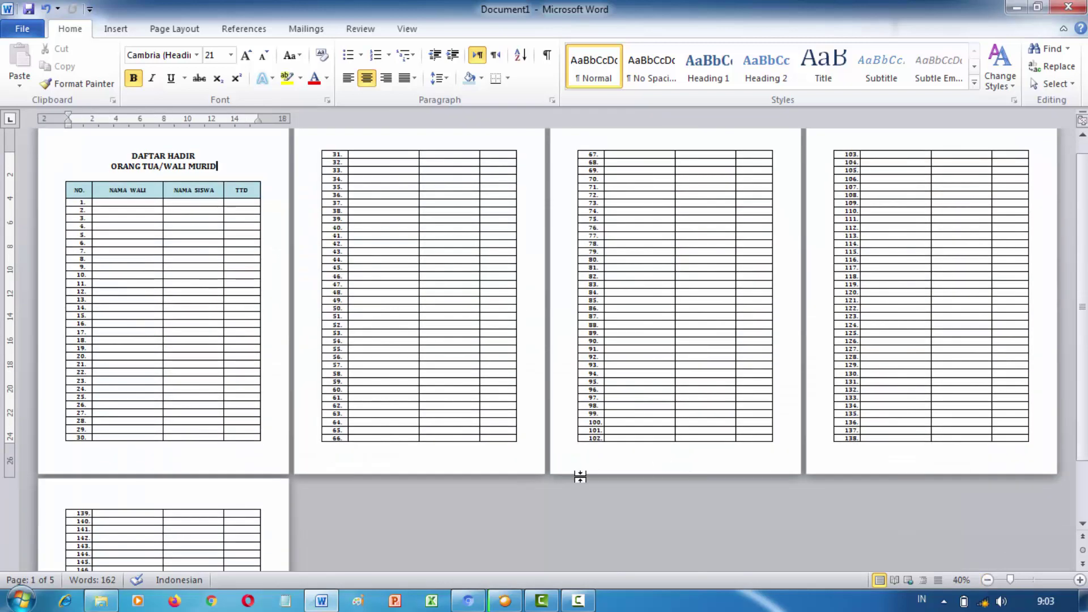
scroll(491, 482, "up", 1)
scroll(224, 397, "down", 1)
scroll(224, 397, "down", 2)
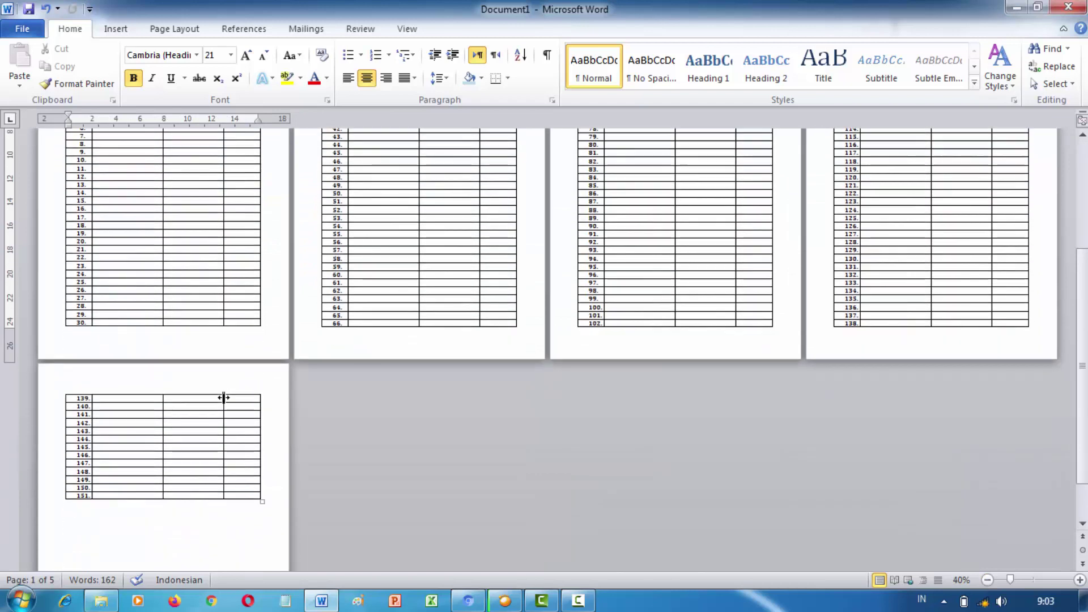
scroll(224, 397, "up", 2)
scroll(224, 397, "up", 1)
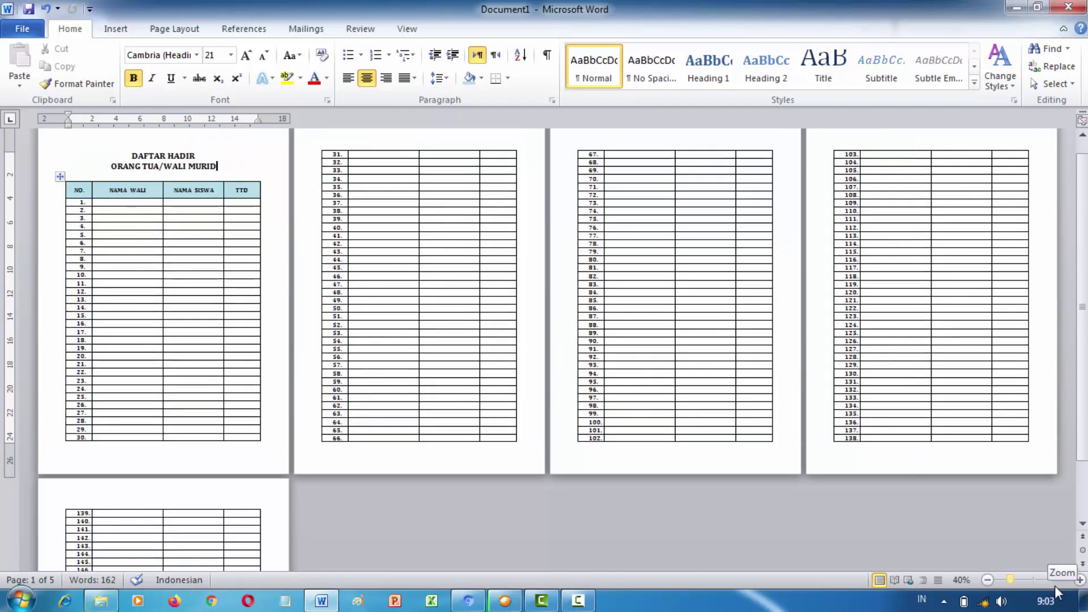
- Zoom back in to 90% on the first pages
left_click(1081, 581)
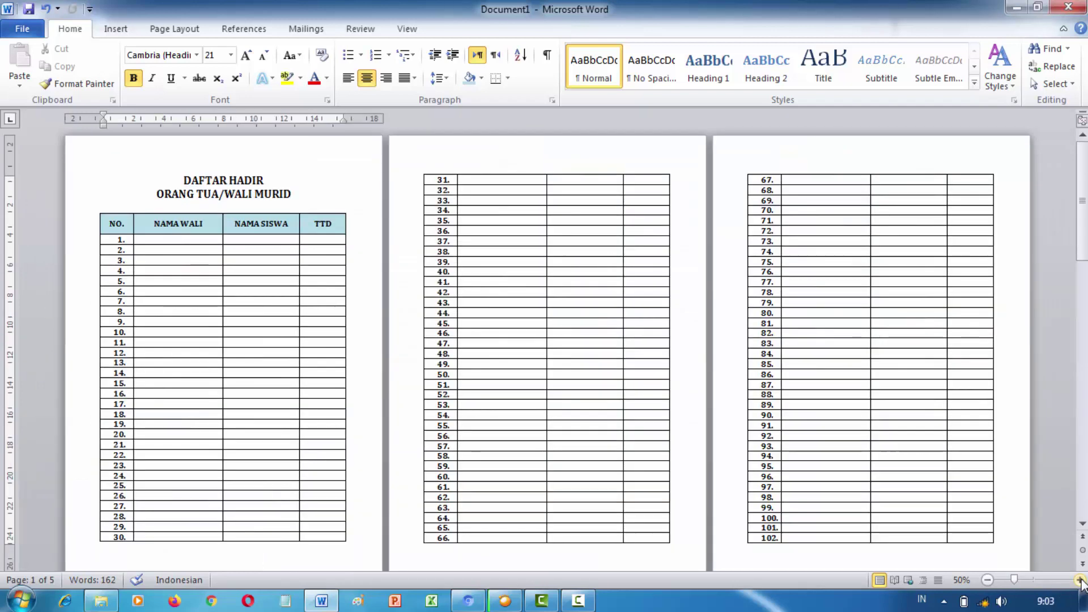
left_click(1081, 580)
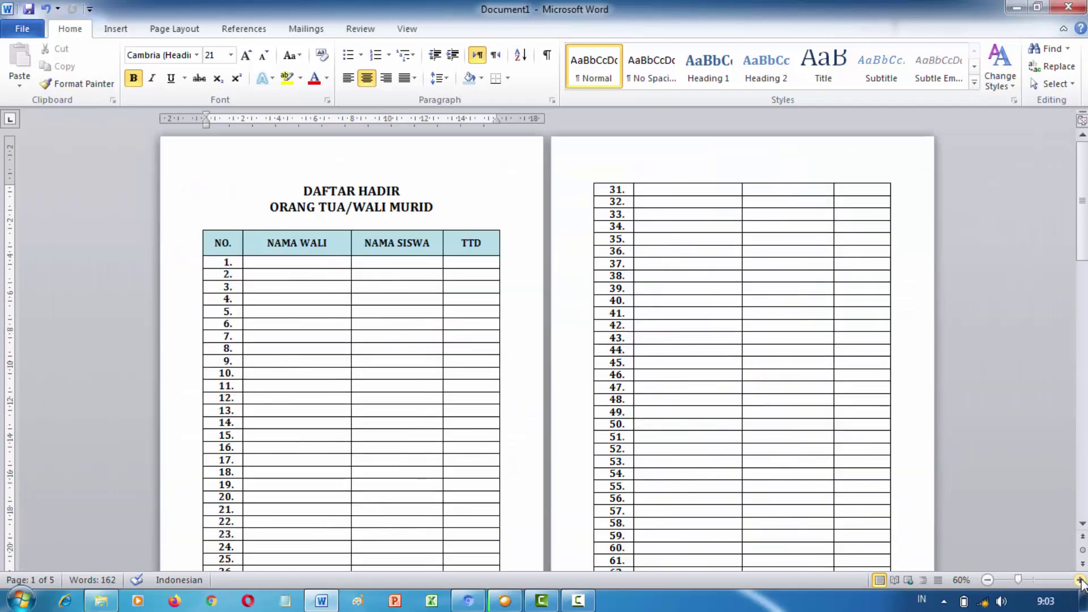
left_click(1080, 581)
left_click(1081, 580)
mouse_move(286, 357)
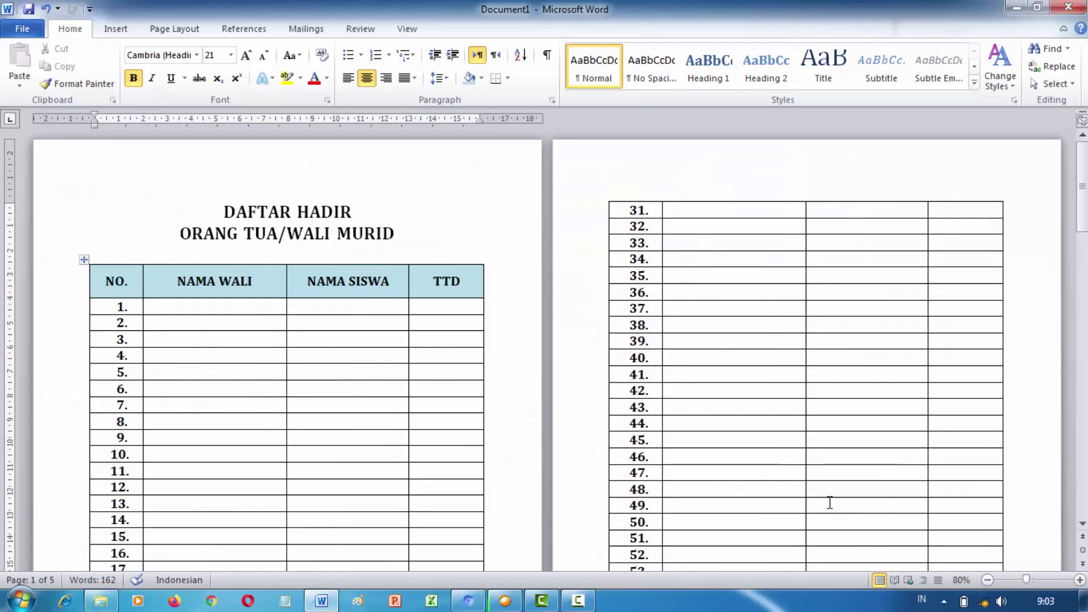
left_click(1080, 580)
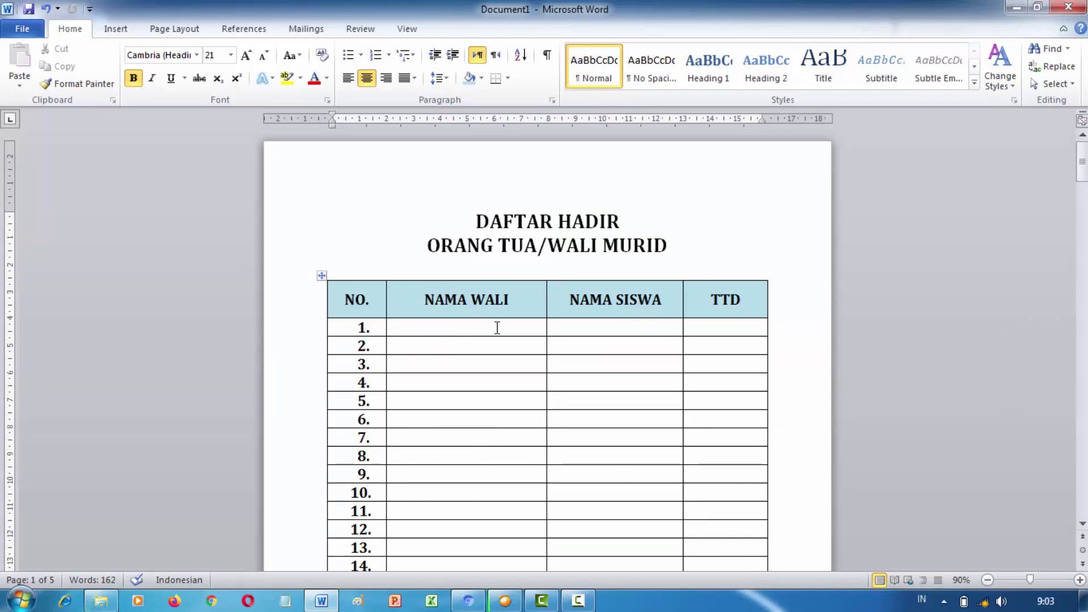
scroll(808, 354, "down", 2)
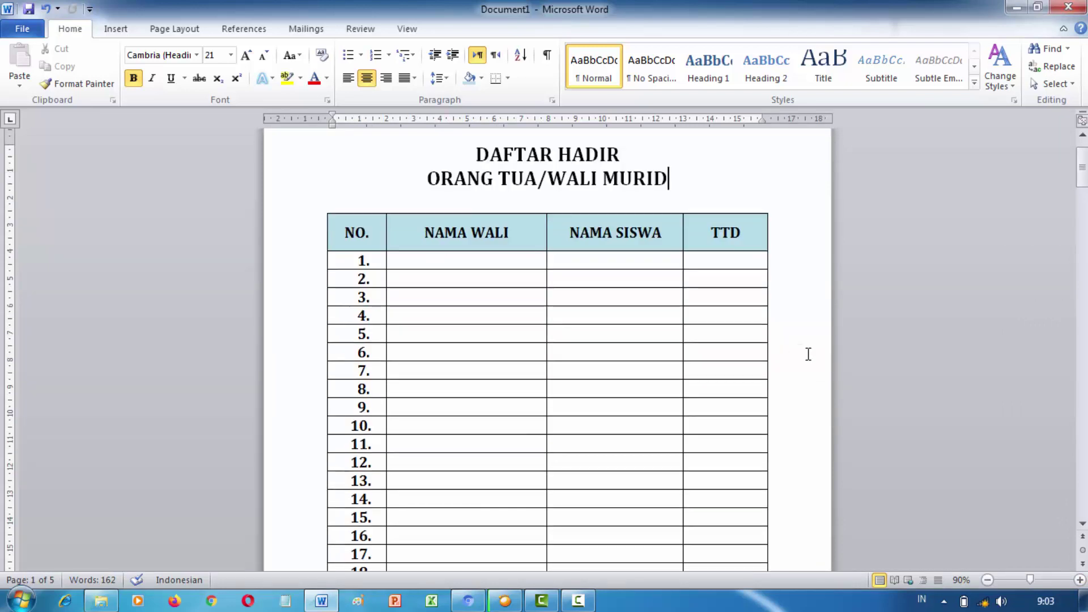
- Place the cursor in the NAMA WALI header cell and show the table Layout options
left_click(796, 337)
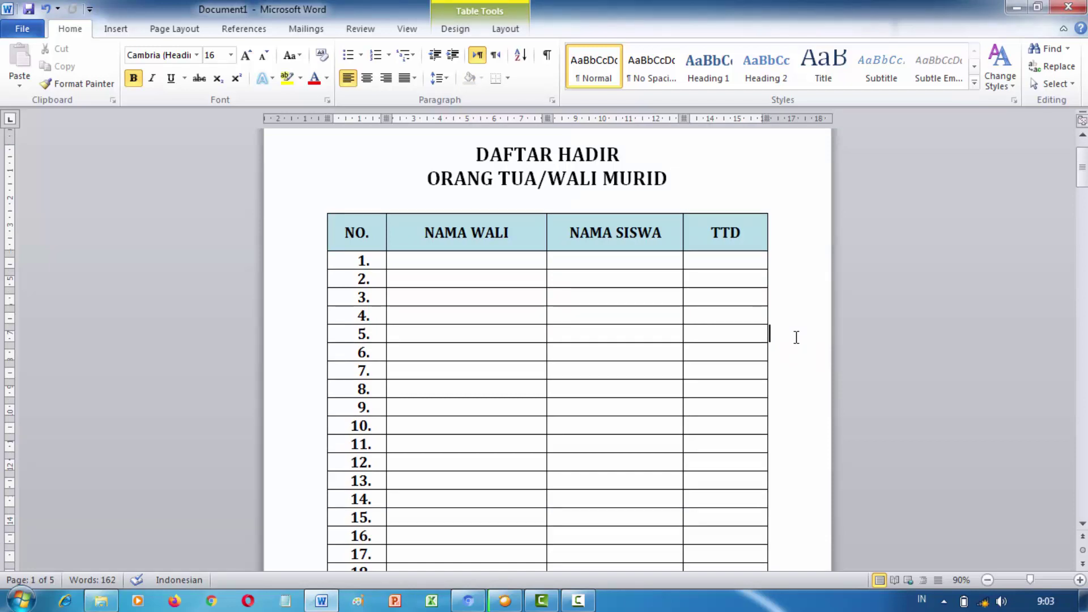
mouse_move(614, 426)
left_click(692, 395)
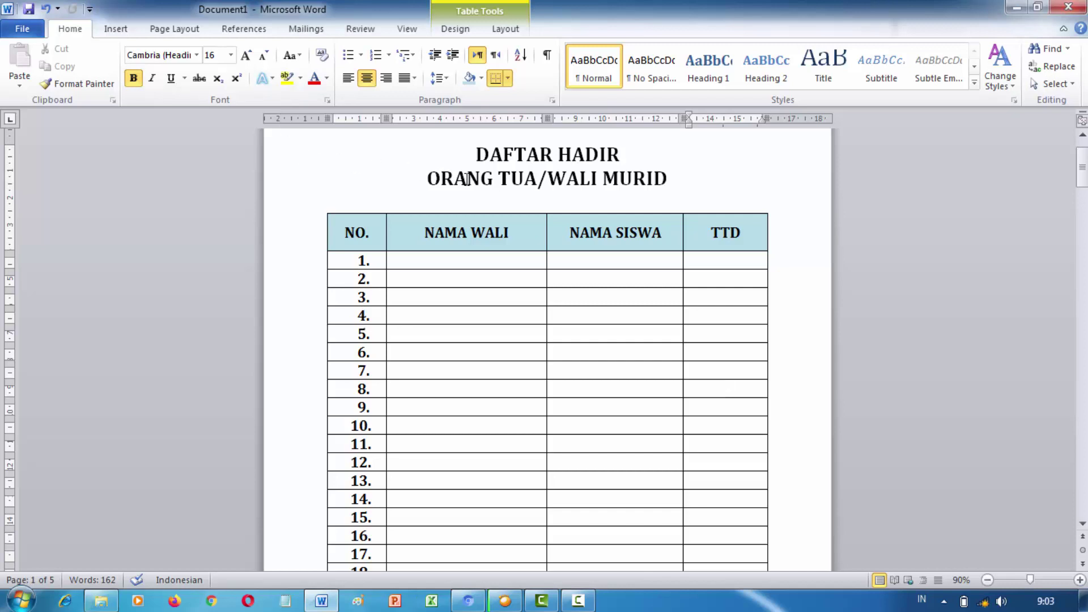
left_click(524, 227)
left_click(504, 29)
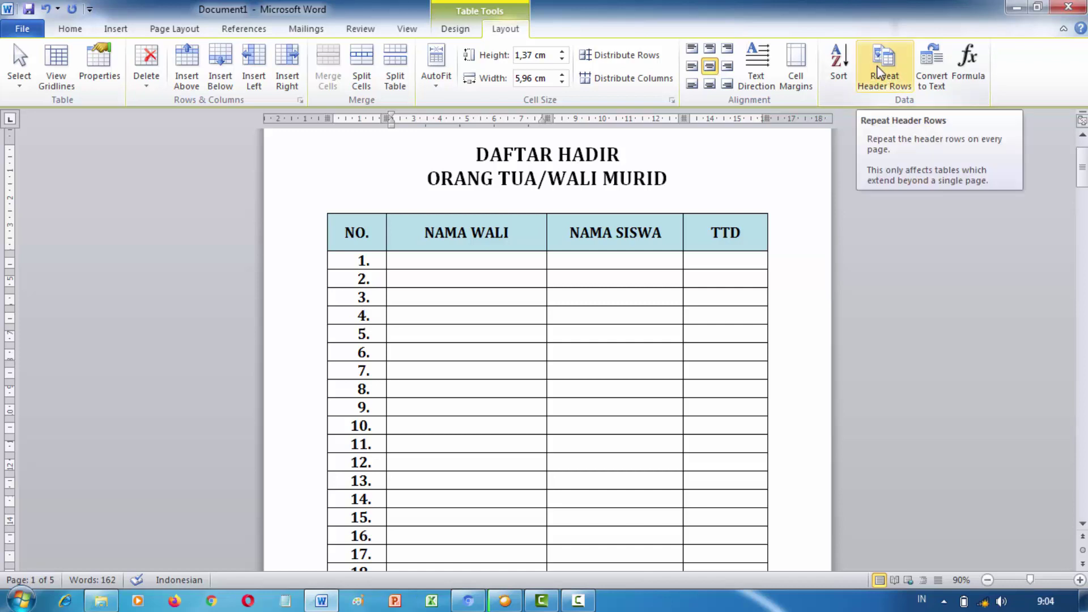
mouse_move(884, 68)
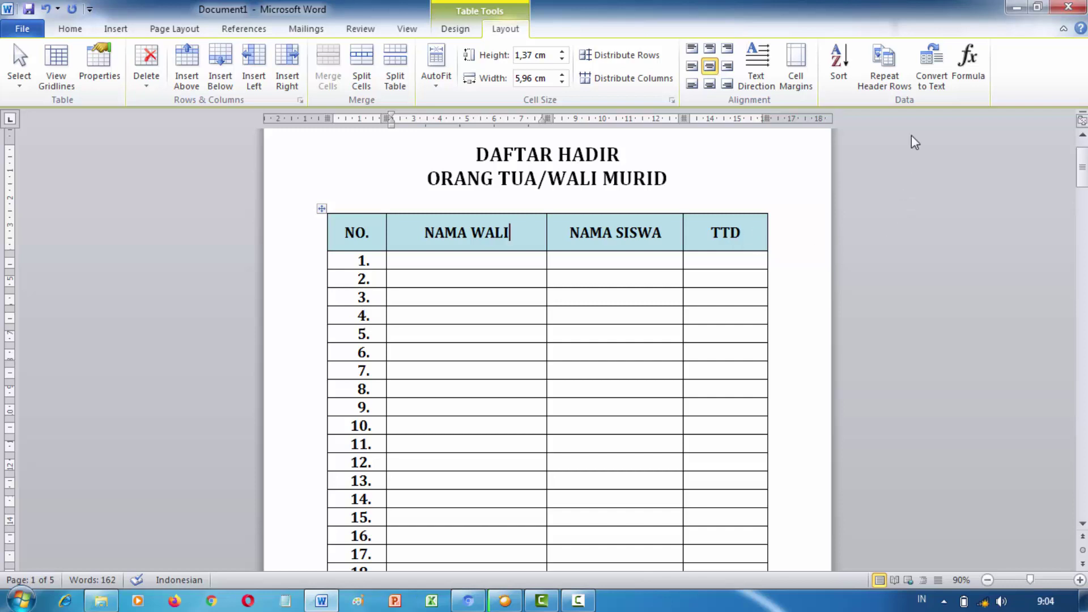
- Turn on Repeat Header Rows and confirm the NO., NAMA WALI, NAMA SISWA, TTD row tops every page
left_click(883, 59)
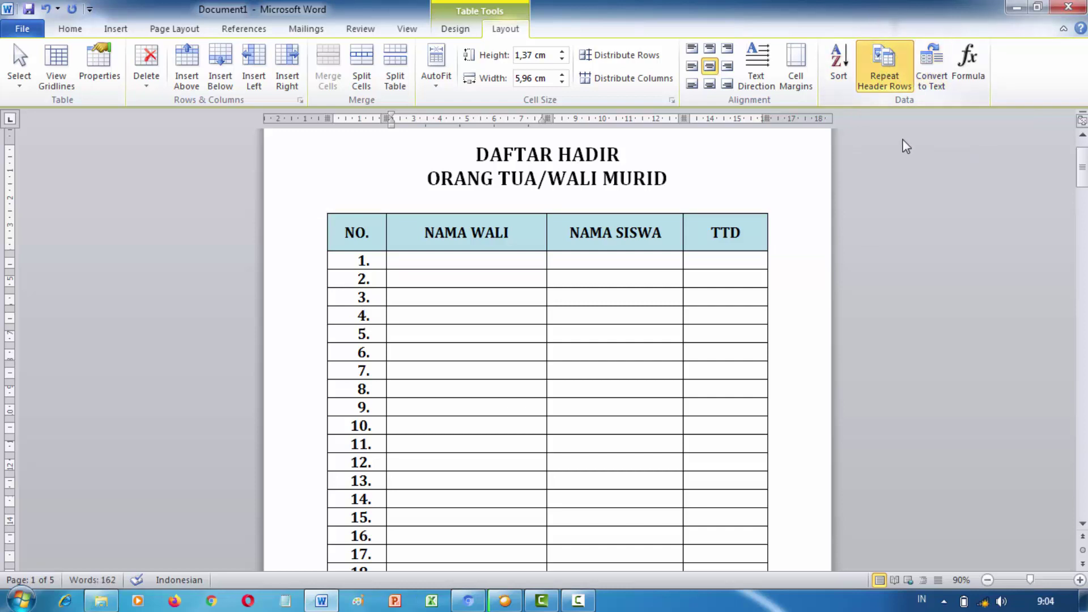
left_click(988, 580)
left_click(987, 579)
left_click(988, 579)
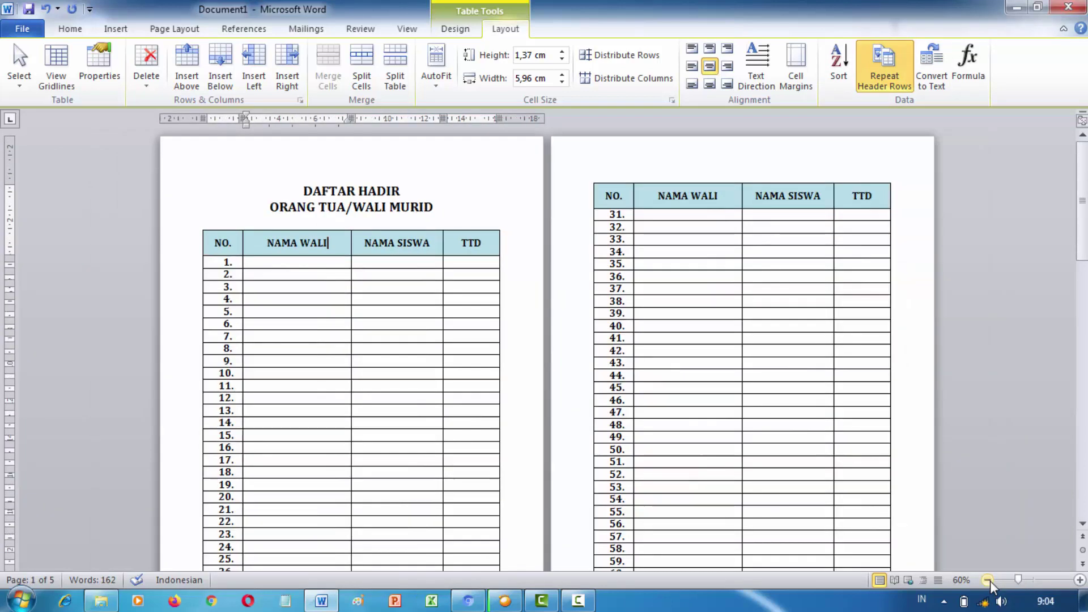
left_click(988, 580)
left_click(988, 580)
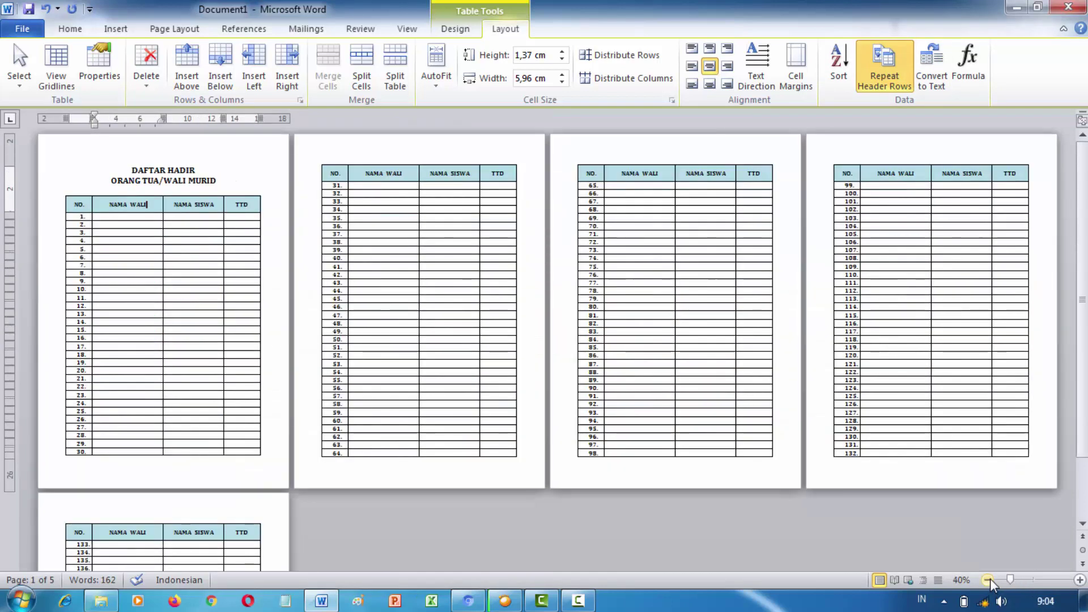
scroll(376, 413, "down", 1)
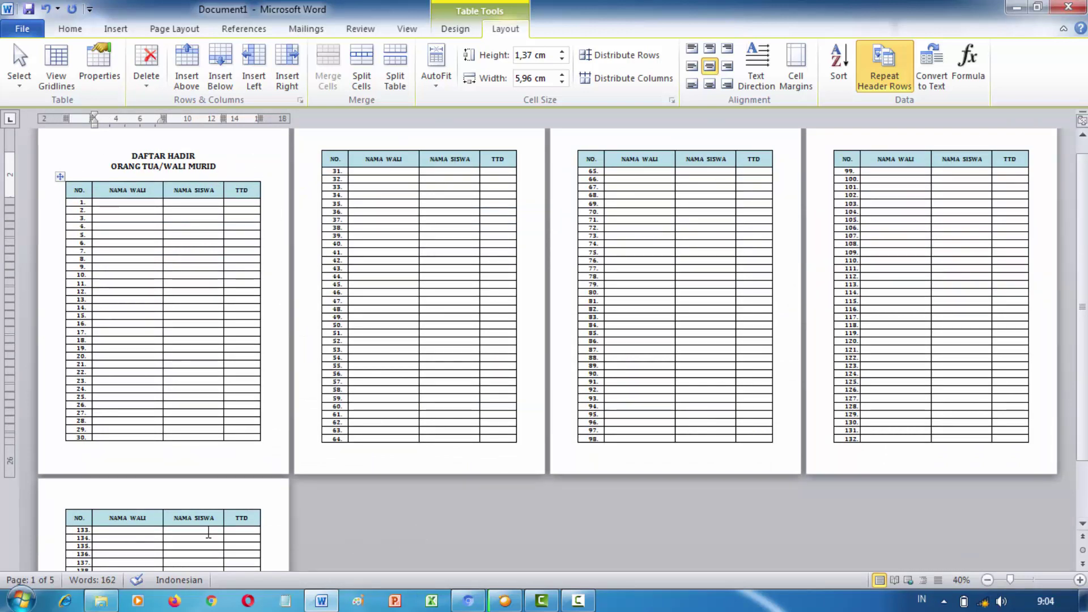
scroll(401, 528, "down", 3)
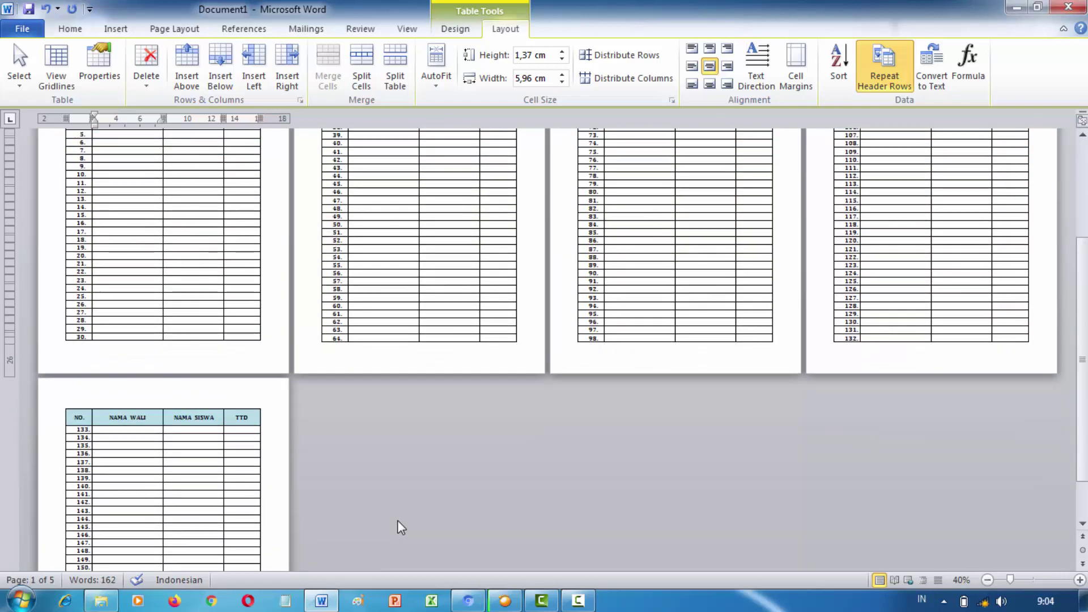
scroll(402, 533, "up", 5)
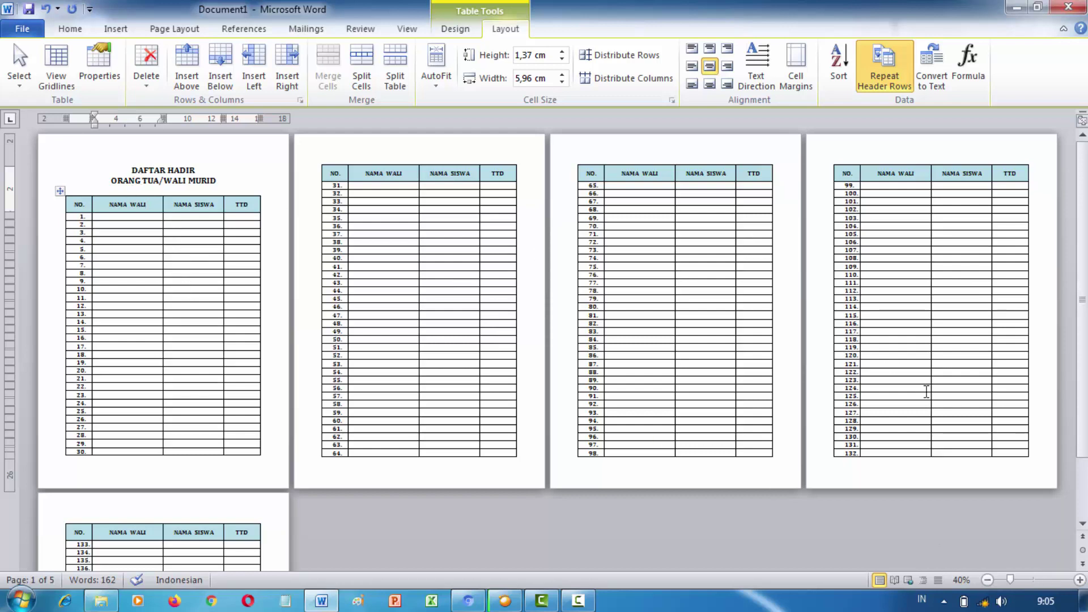
left_click(1080, 580)
left_click(1080, 580)
left_click(1080, 579)
left_click(1079, 580)
left_click(1080, 579)
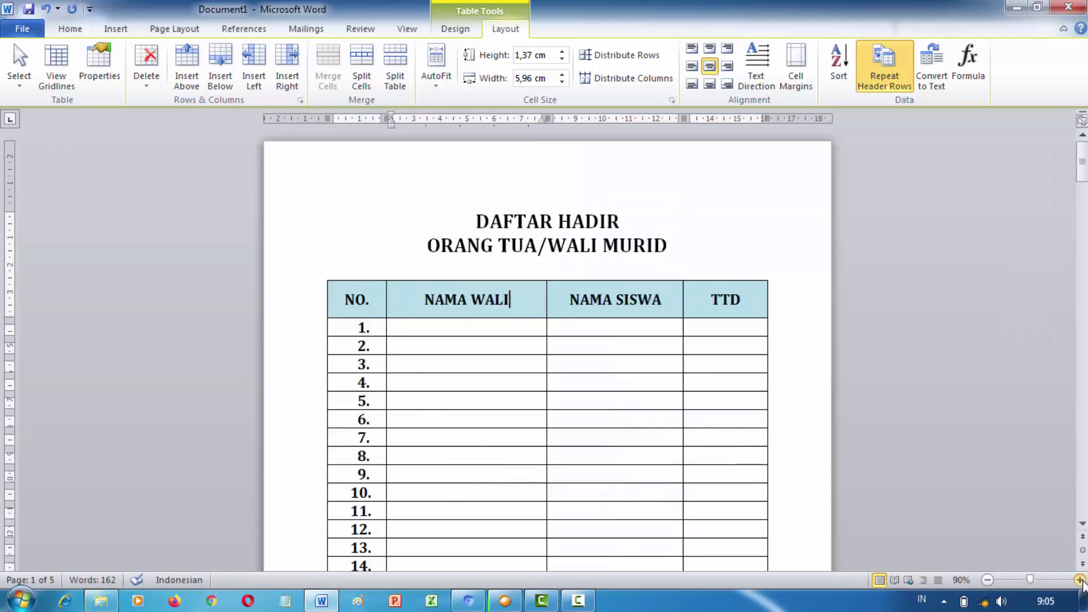
- Switch Repeat Header Rows off and confirm later pages begin at rows 31, 67, 103 and 139
mouse_move(532, 299)
left_click(894, 72)
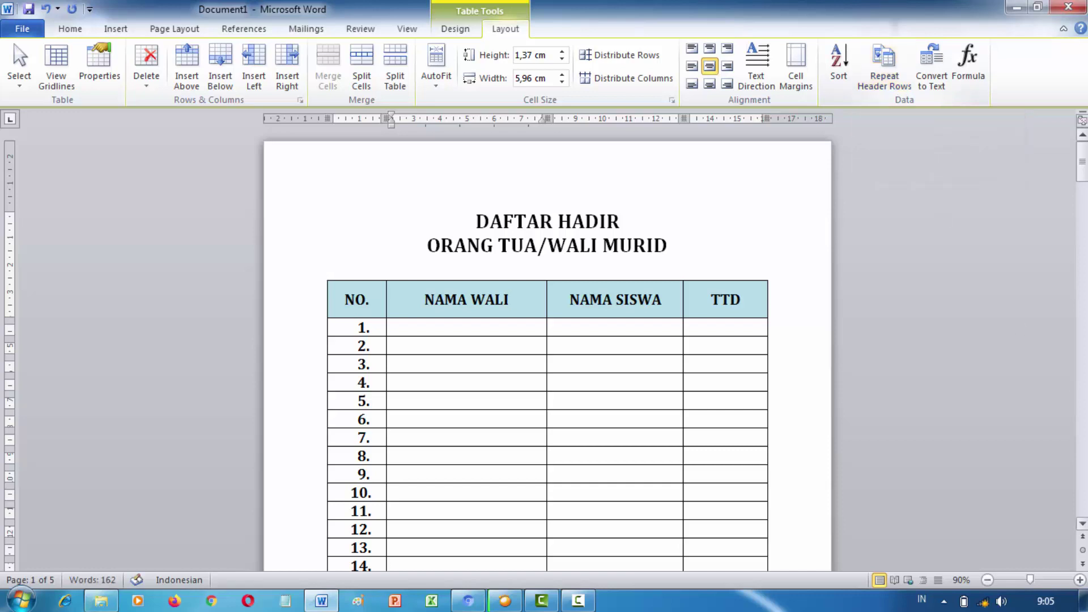
left_click(987, 580)
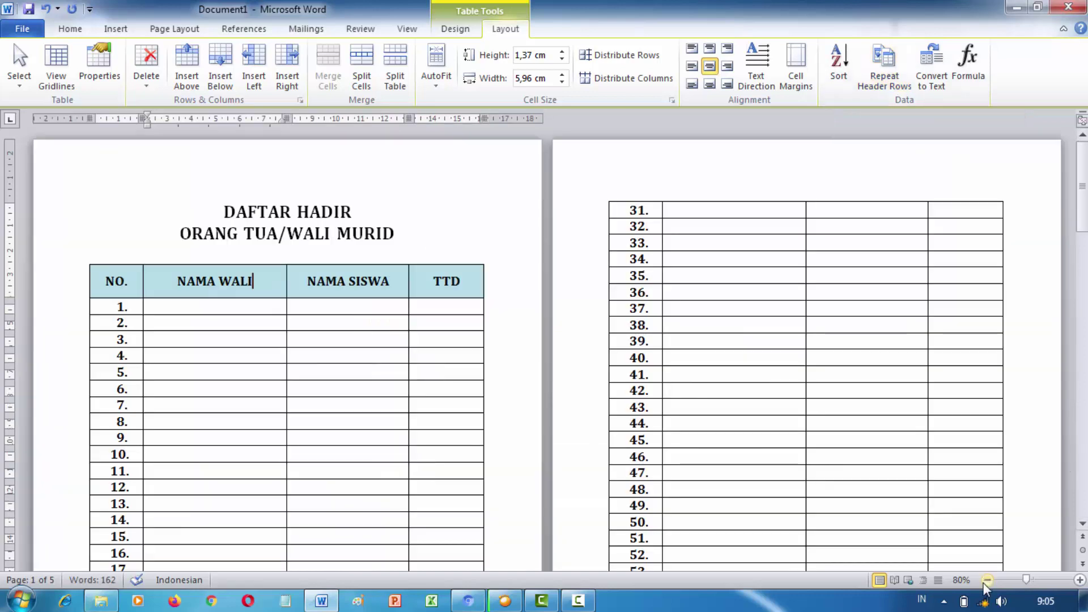
left_click(987, 580)
scroll(567, 367, "down", 5)
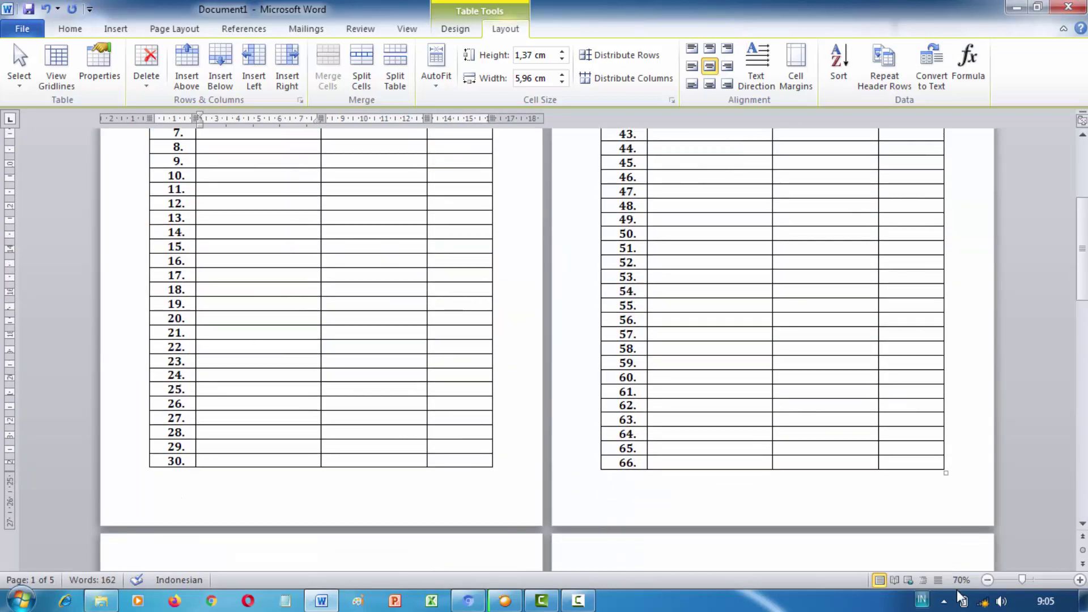
left_click(987, 580)
left_click(987, 580)
left_click(987, 580)
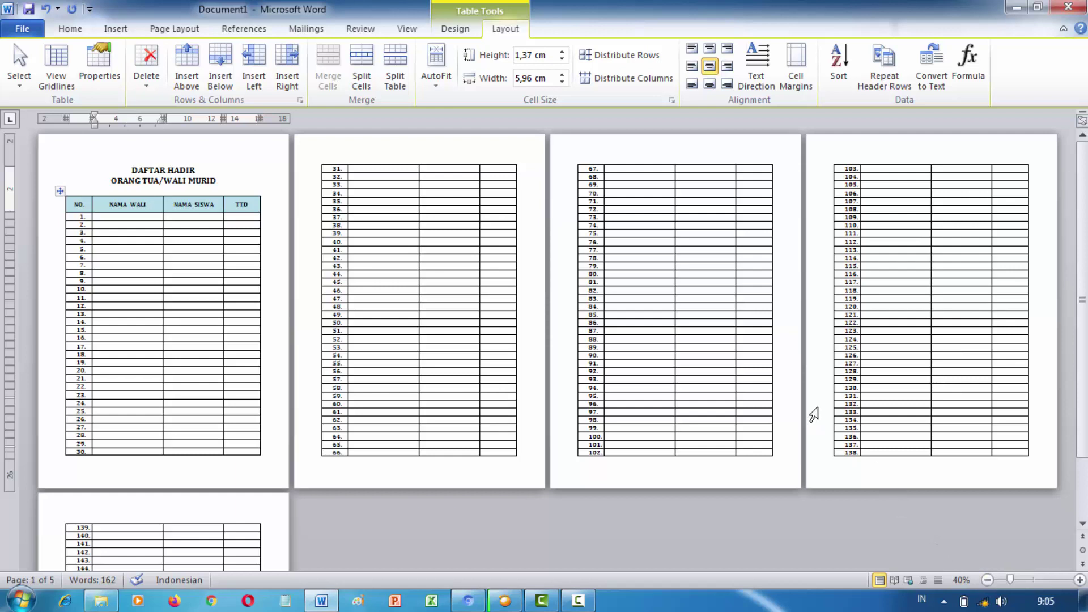
scroll(813, 415, "down", 1)
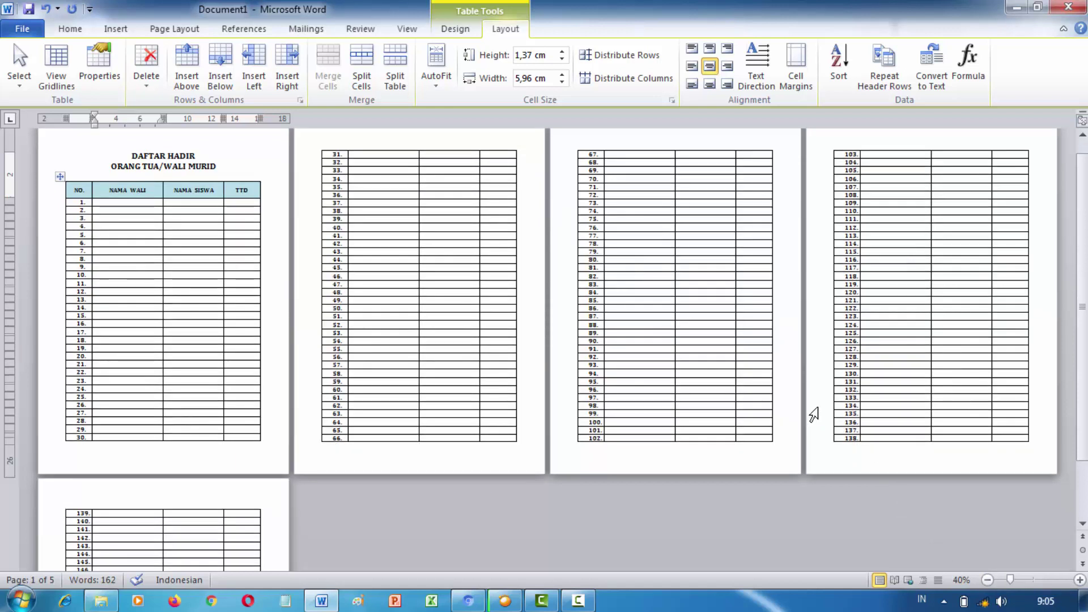